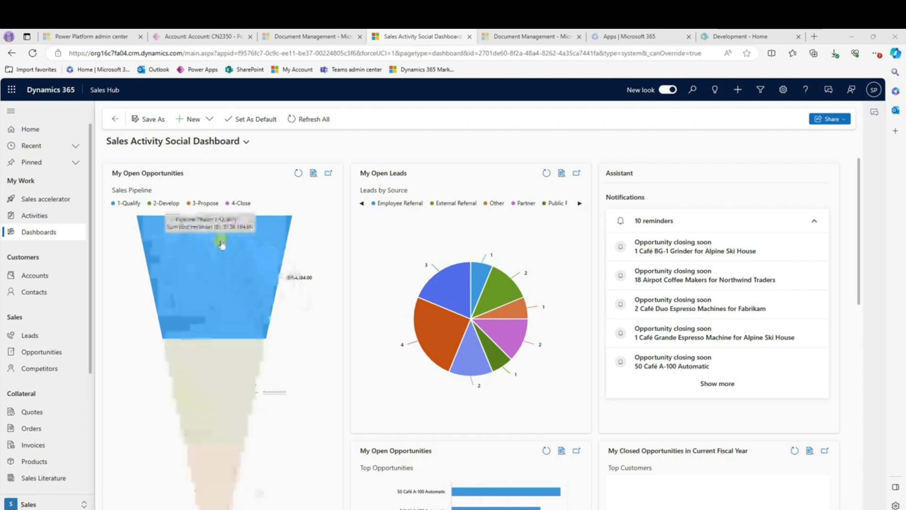
# Drill down into the Trade Show slice of the Leads by Source chart by Address 1, shown as a column chart.
pyautogui.scroll(-2, 406, 302)
pyautogui.scroll(-5, 405, 303)
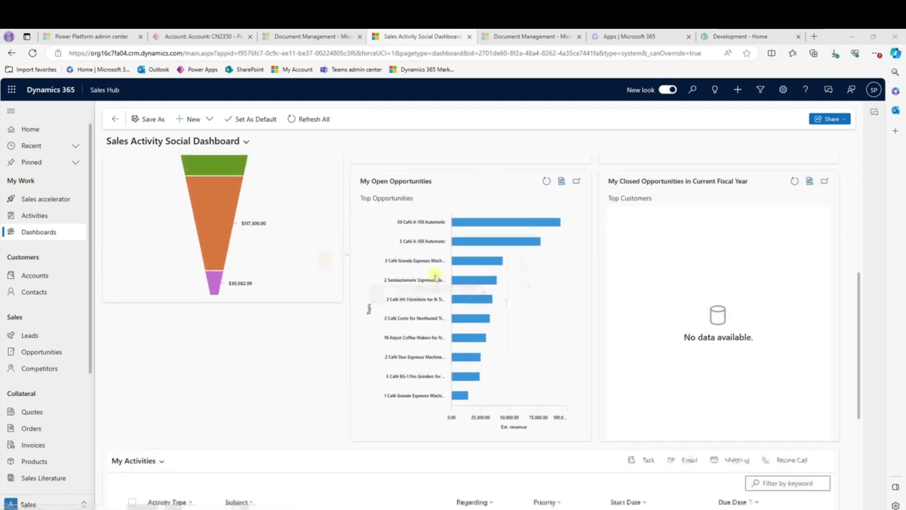
pyautogui.scroll(7, 330, 249)
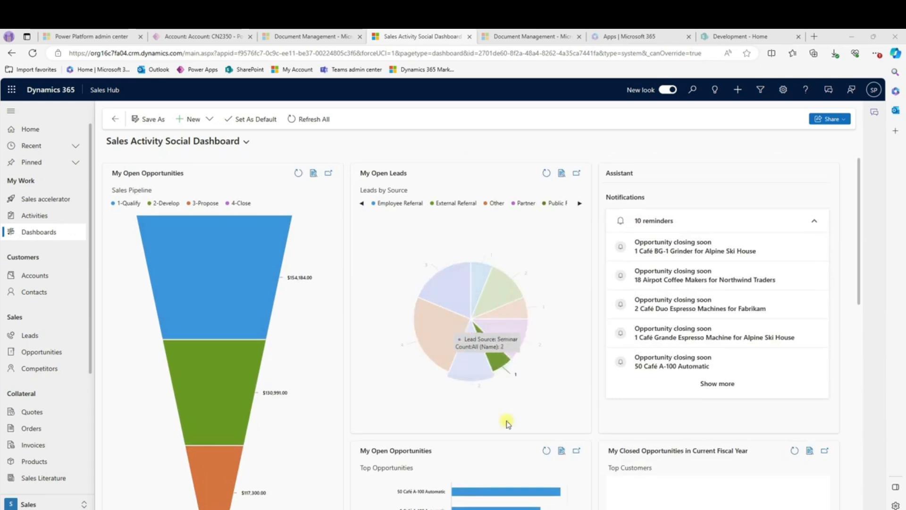
pyautogui.scroll(-3, 501, 411)
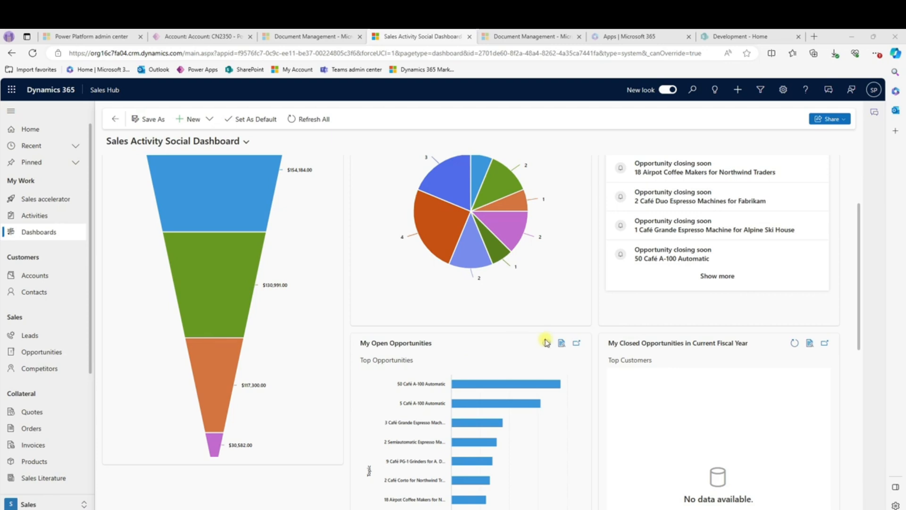
pyautogui.scroll(3, 529, 282)
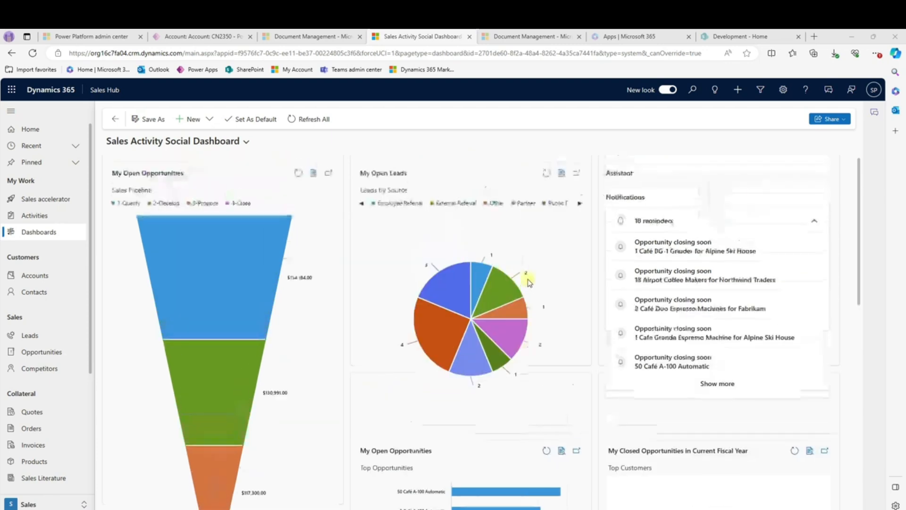
pyautogui.moveTo(441, 339)
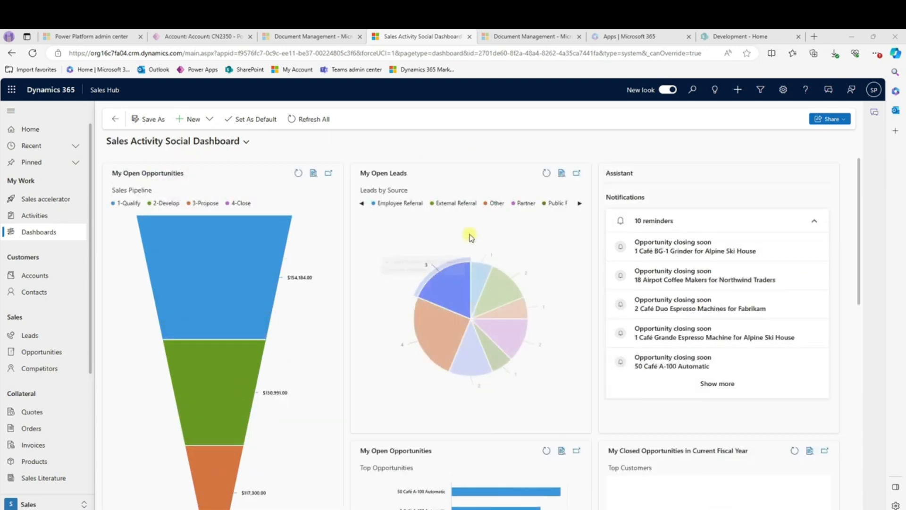
pyautogui.click(436, 337)
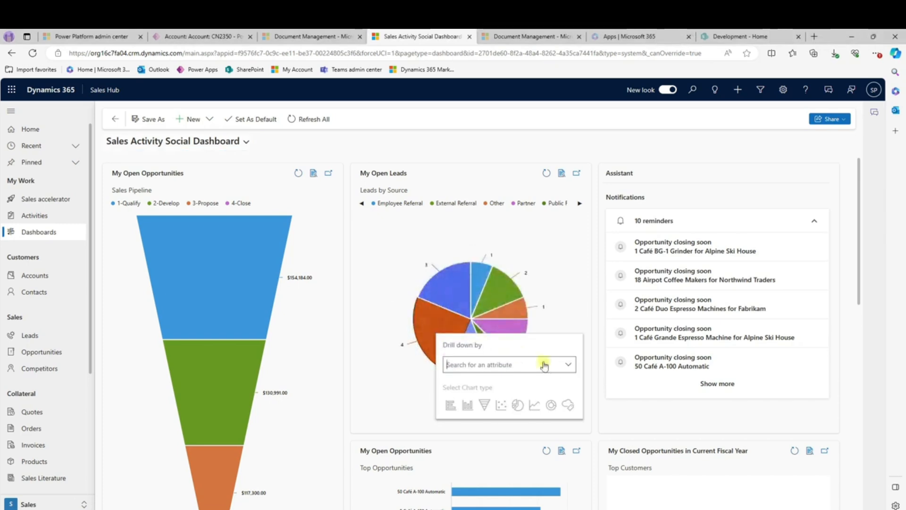
pyautogui.click(568, 365)
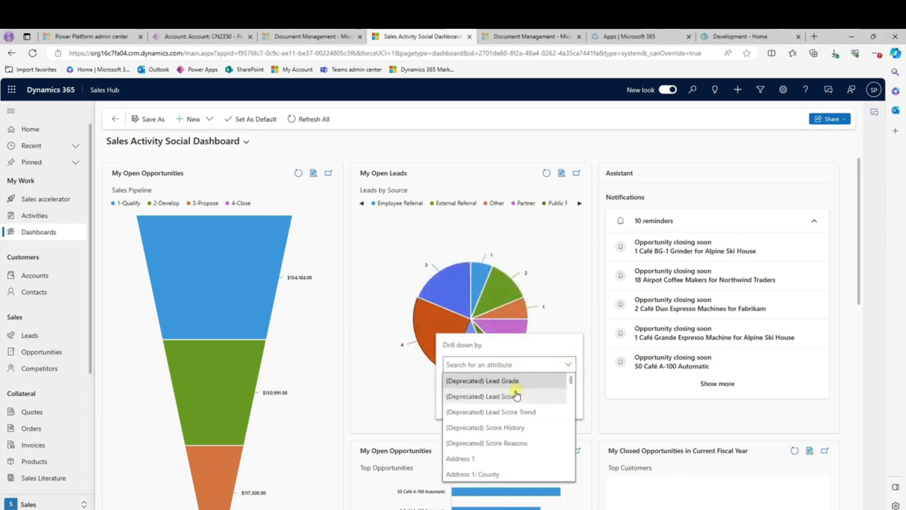
pyautogui.click(461, 458)
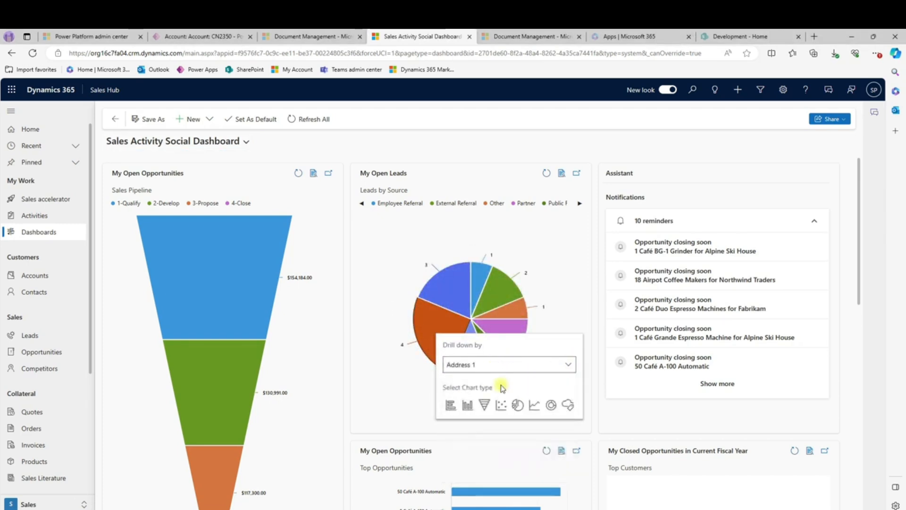
pyautogui.click(467, 405)
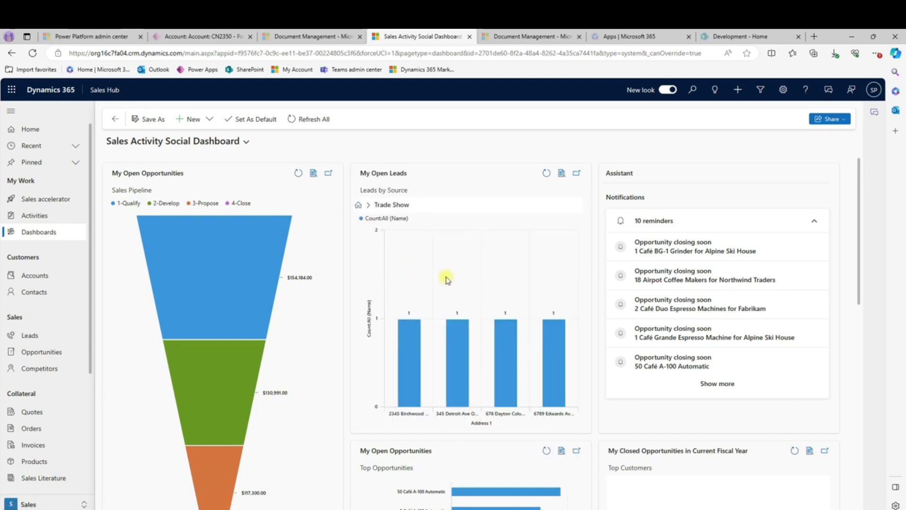
# Examine which system views are available for the My Activities list, keeping the current view.
pyautogui.scroll(-9, 334, 347)
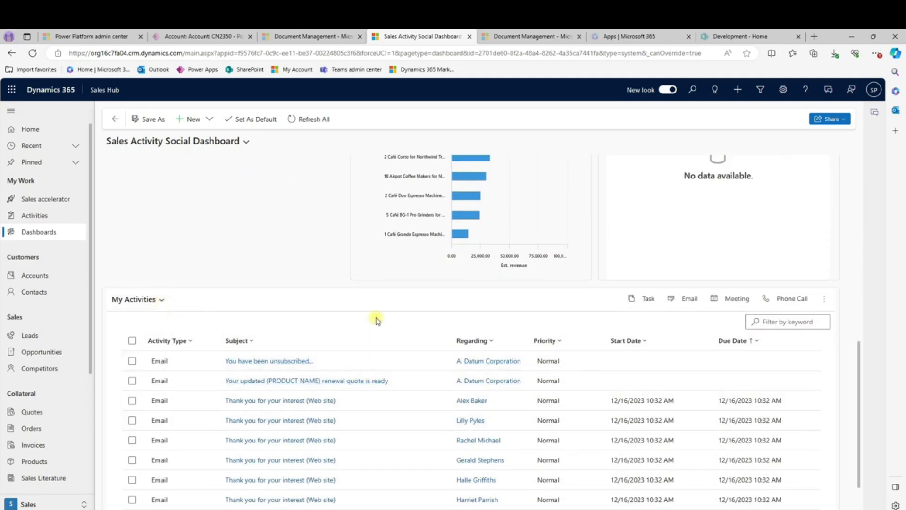
pyautogui.click(161, 300)
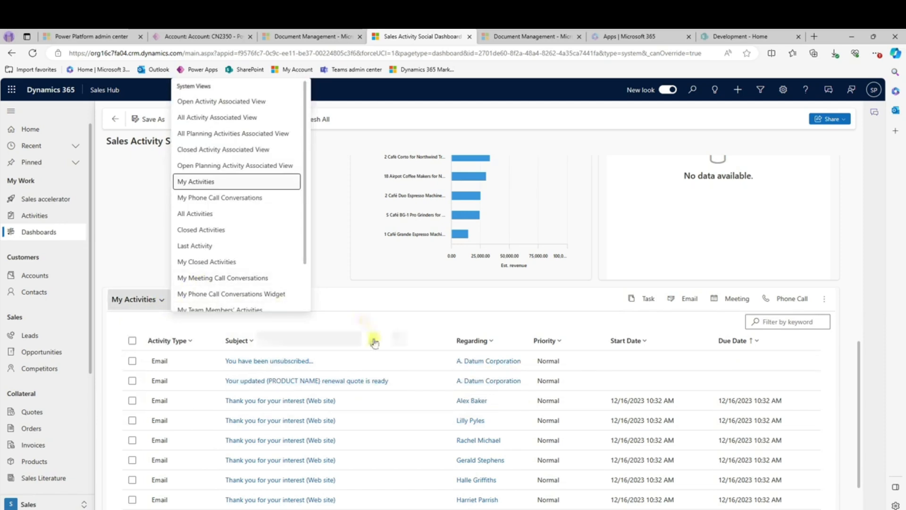
pyautogui.scroll(5, 349, 293)
pyautogui.scroll(-5, 341, 378)
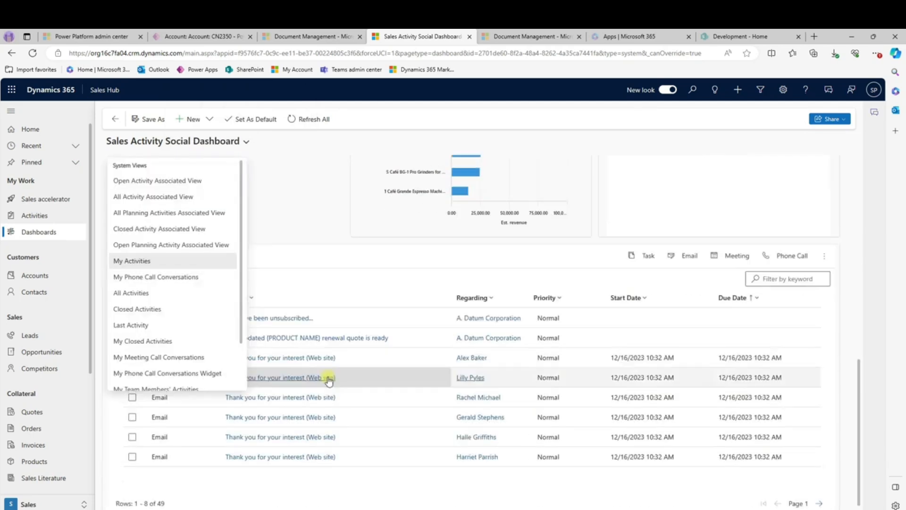
pyautogui.click(346, 243)
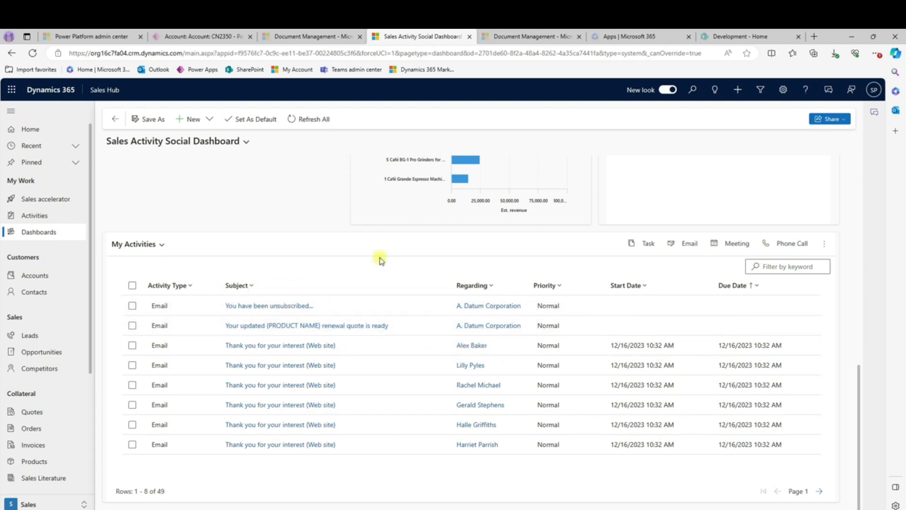
# Switch from the Sales Activity Social Dashboard to the Sales Dashboard and set it as the default.
pyautogui.scroll(3, 381, 260)
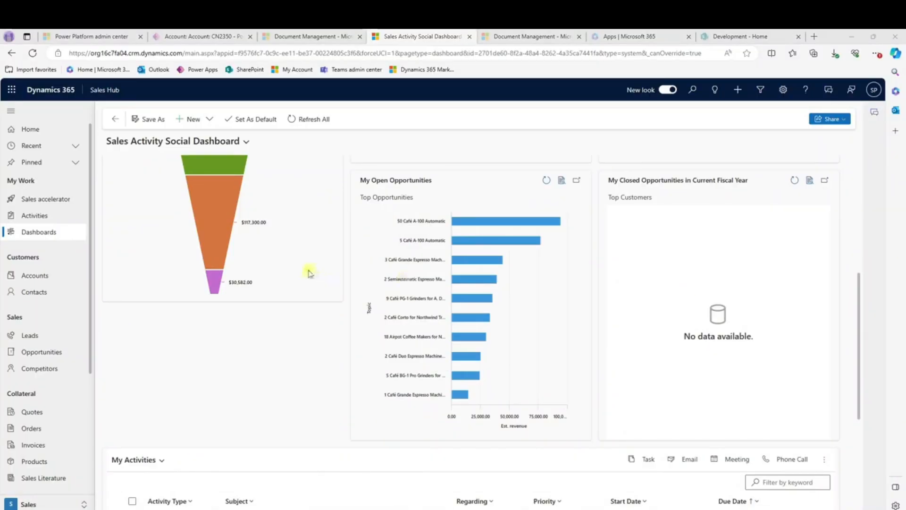
pyautogui.scroll(5, 164, 249)
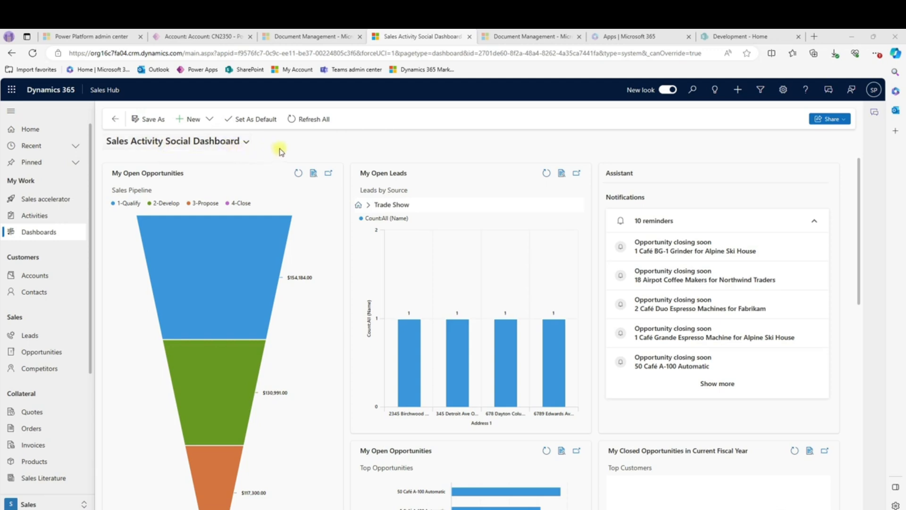
pyautogui.click(242, 144)
pyautogui.click(156, 213)
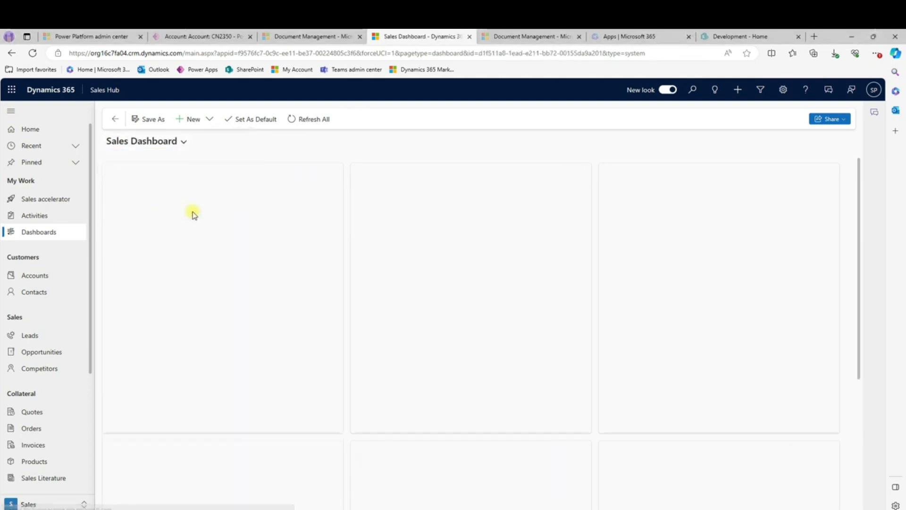
pyautogui.click(259, 123)
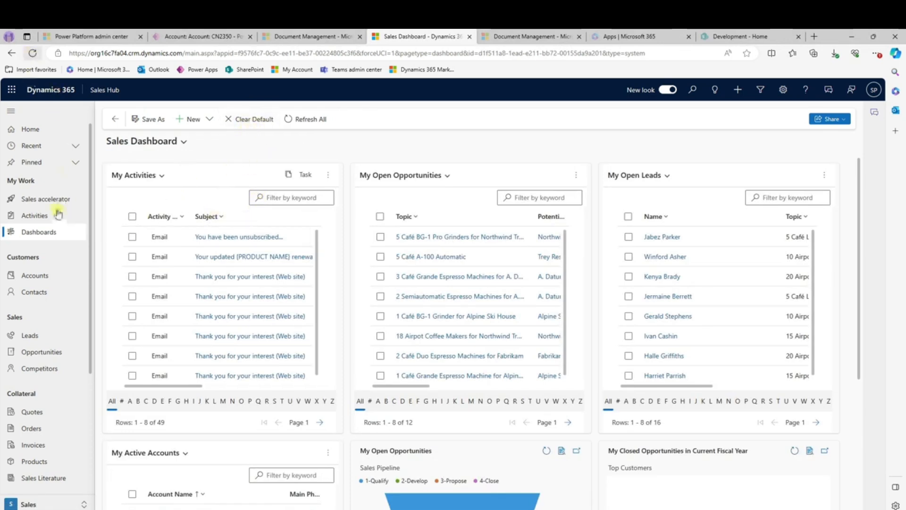
# Visit the Accounts list and return to Dashboards to check which dashboard loads by default.
pyautogui.click(35, 275)
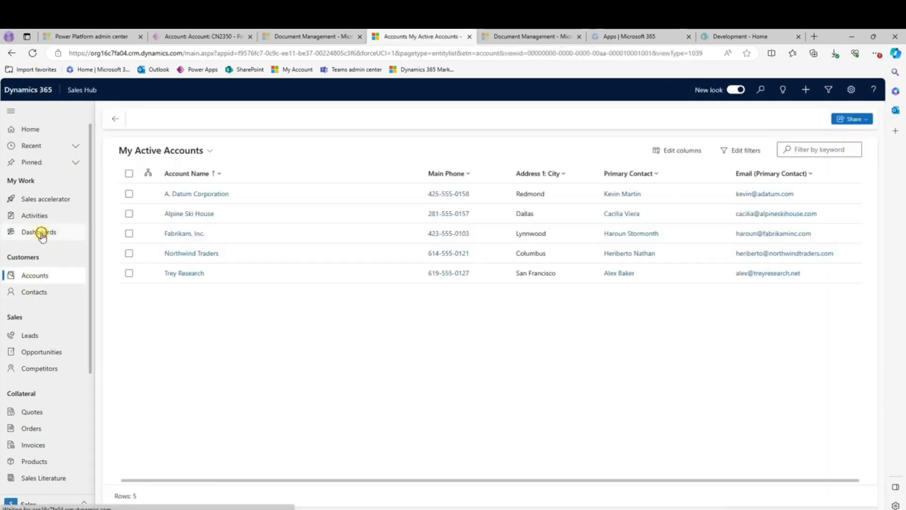
pyautogui.click(41, 233)
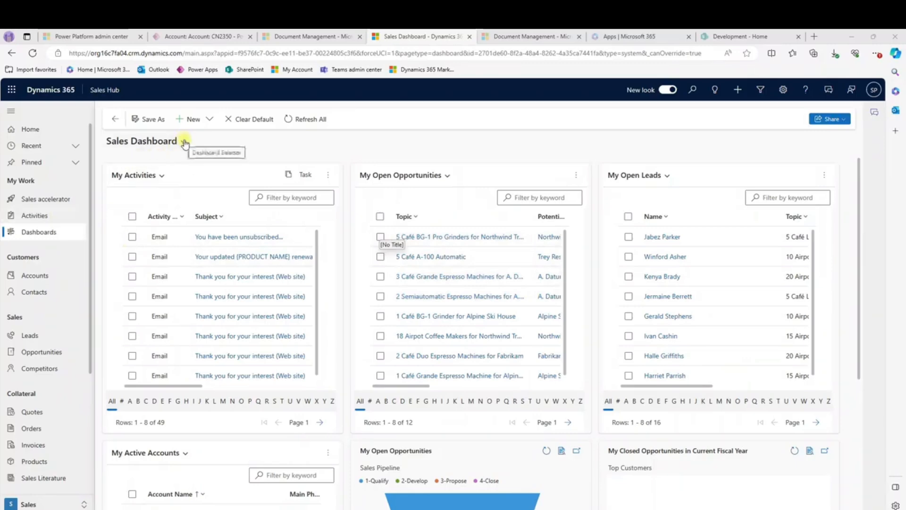
# View the records behind the Sales Pipeline chart for My Open Opportunities.
pyautogui.scroll(-2, 317, 356)
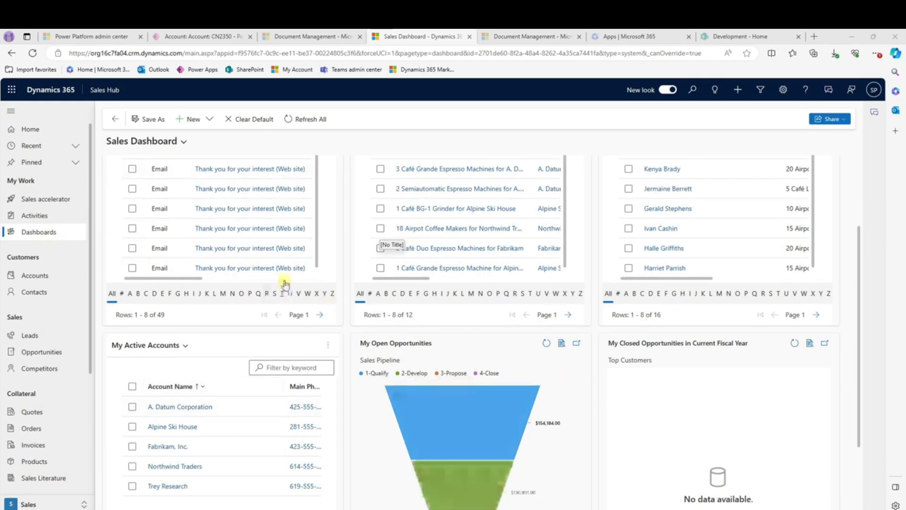
pyautogui.scroll(-1, 290, 269)
pyautogui.scroll(-1, 427, 260)
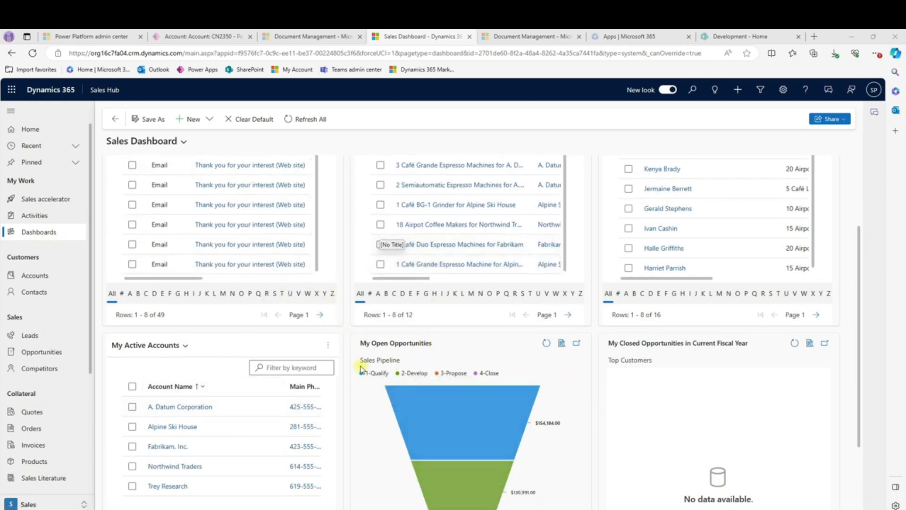
pyautogui.scroll(-2, 579, 368)
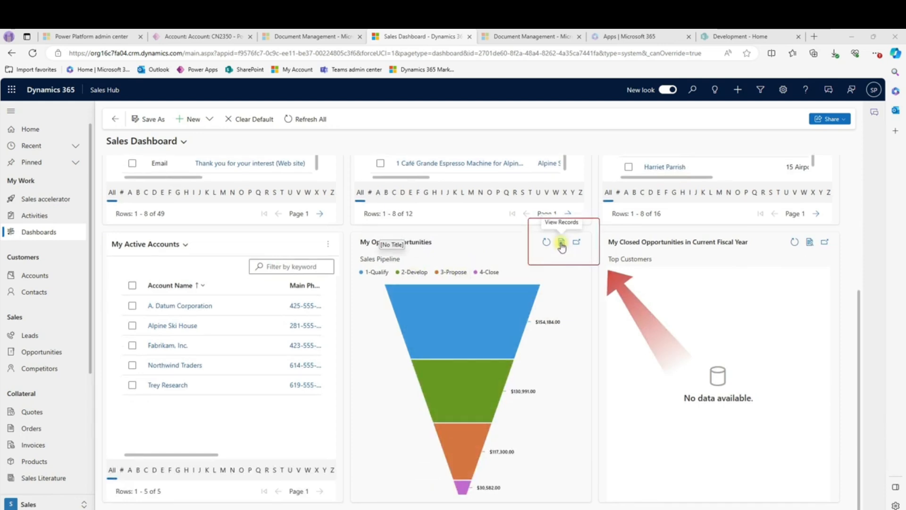
pyautogui.click(561, 243)
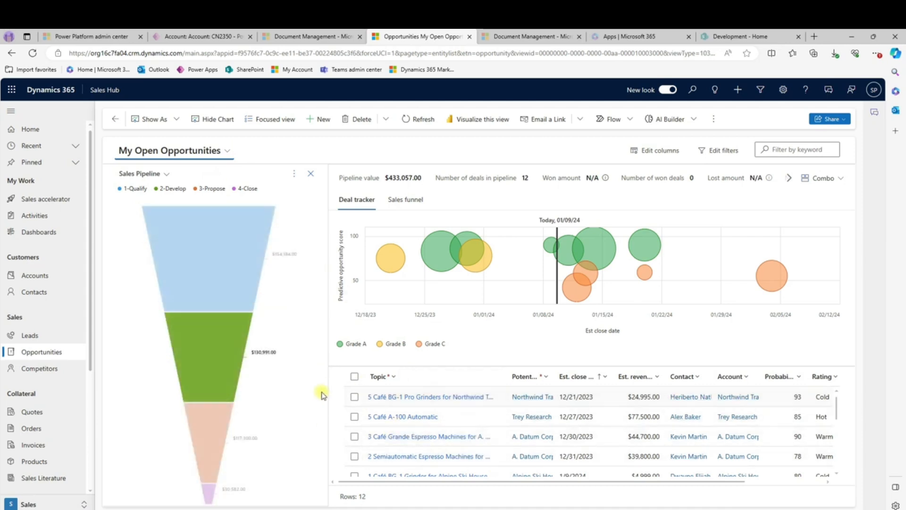
pyautogui.click(355, 399)
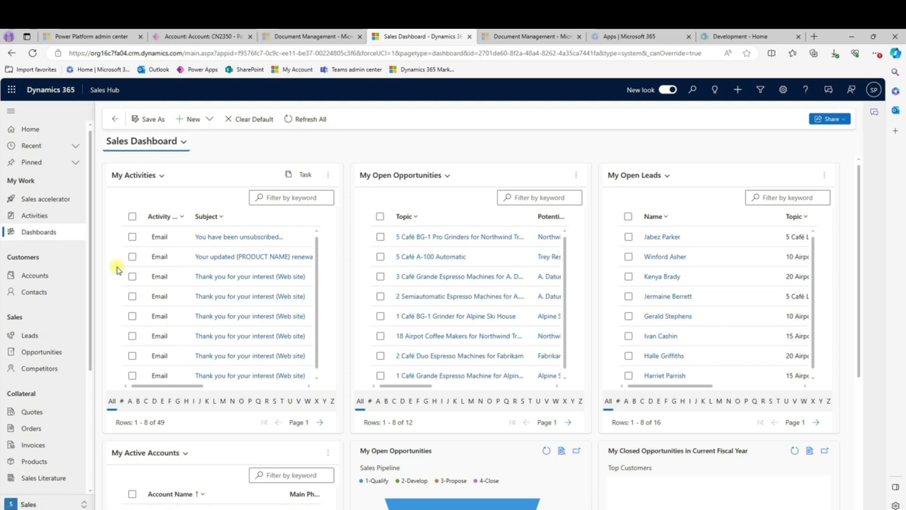
# Create a new Dynamics 365 dashboard with the 3-Column Multi-Focused layout.
pyautogui.click(209, 119)
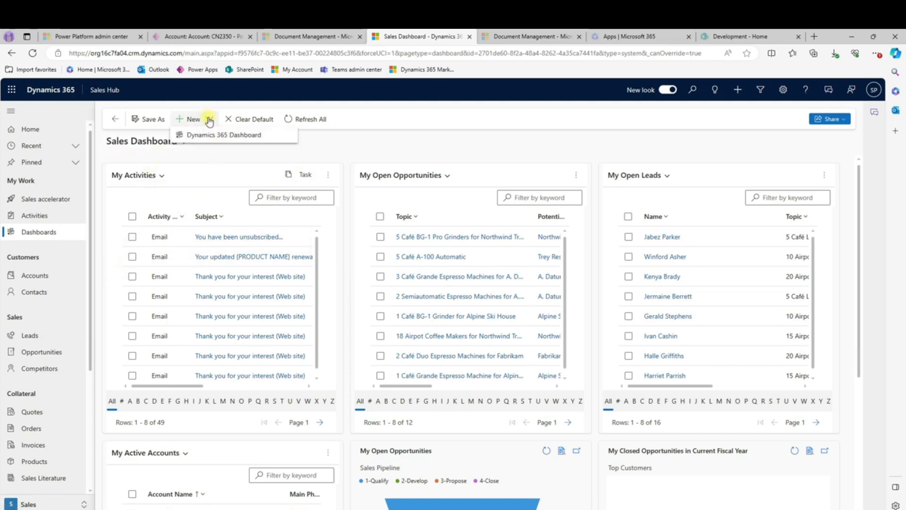
pyautogui.click(208, 137)
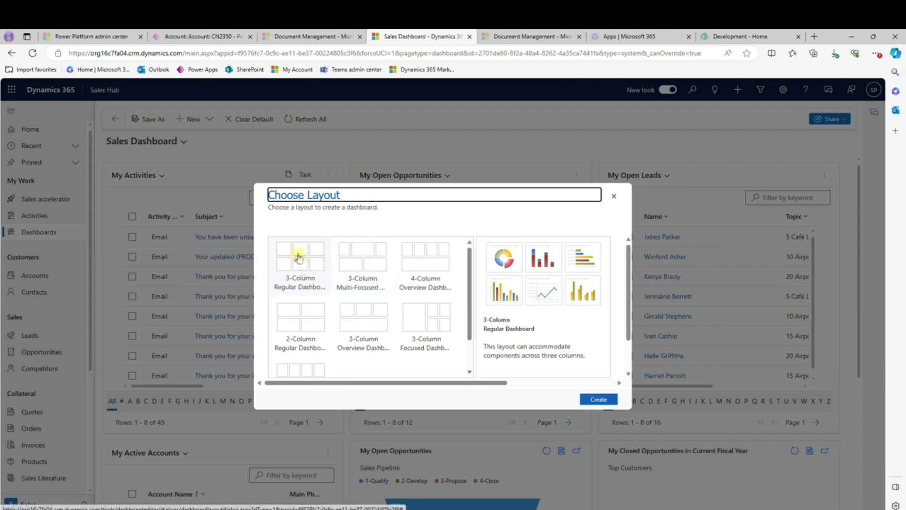
pyautogui.click(361, 257)
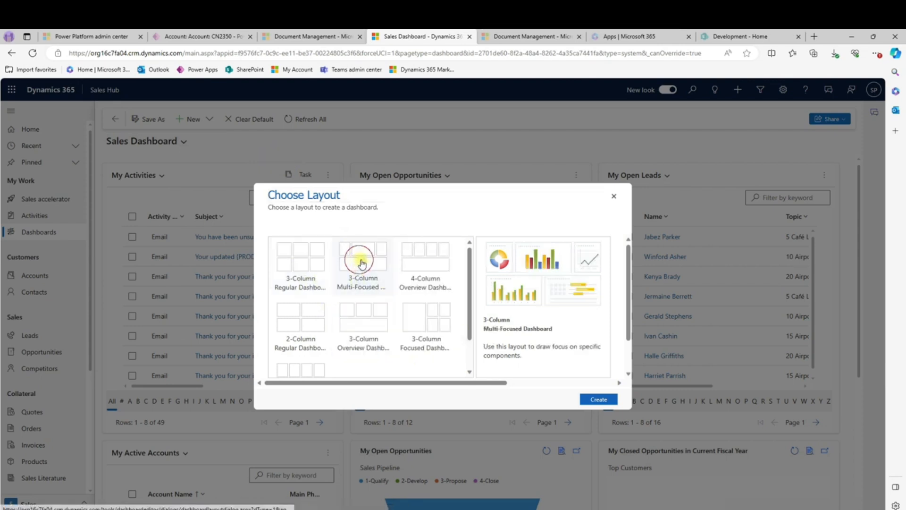
pyautogui.click(425, 259)
pyautogui.click(427, 328)
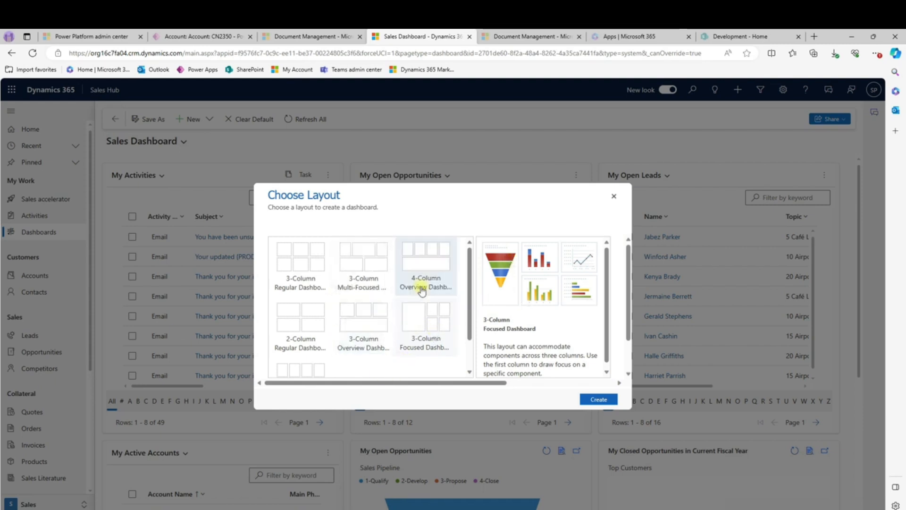
pyautogui.click(379, 259)
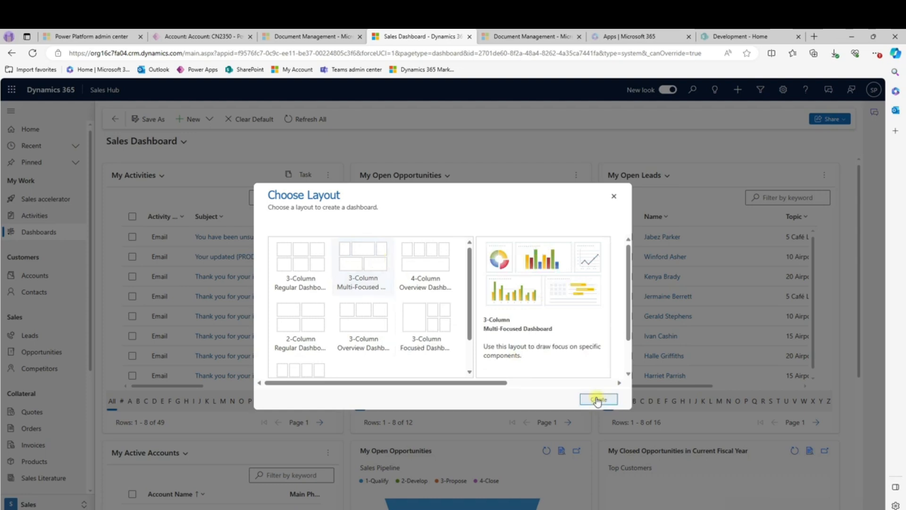
pyautogui.click(597, 399)
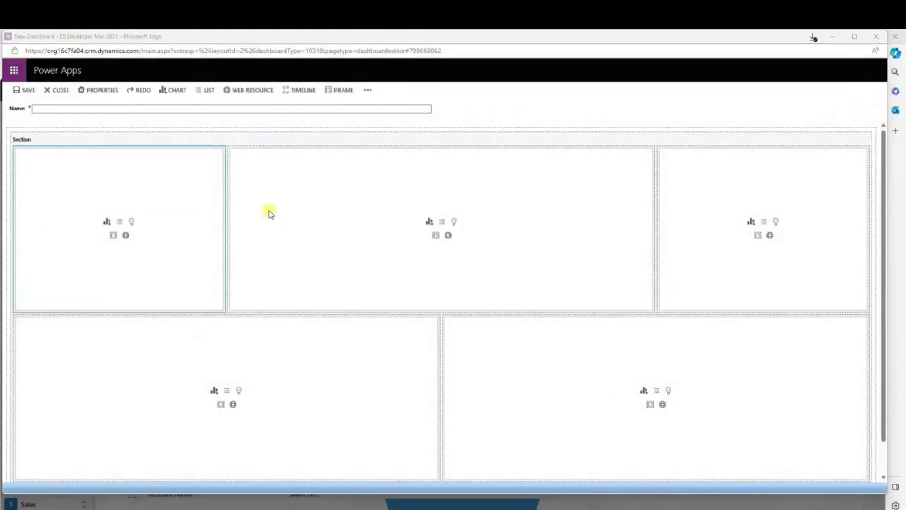
# Add a Leads by Source chart for the Lead record type with the All Leads view to the first cell of the upper row.
pyautogui.click(108, 224)
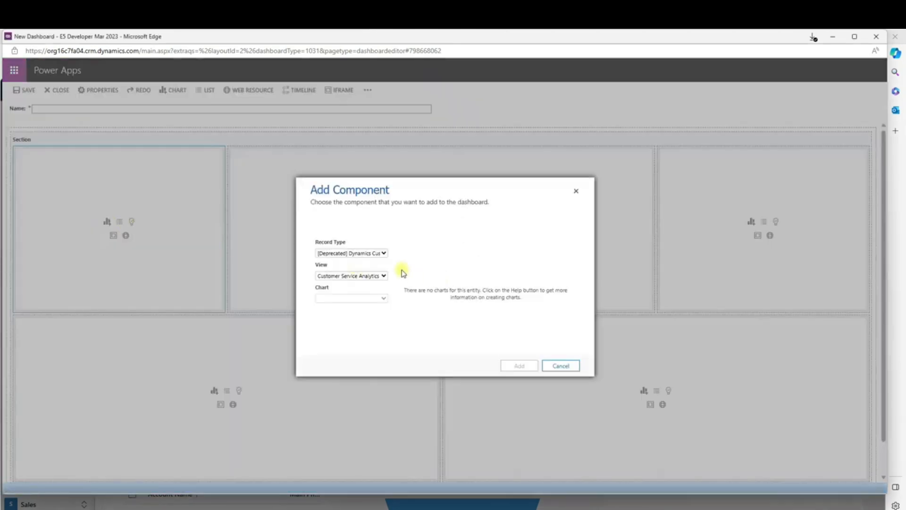
pyautogui.click(358, 253)
pyautogui.scroll(-1, 361, 359)
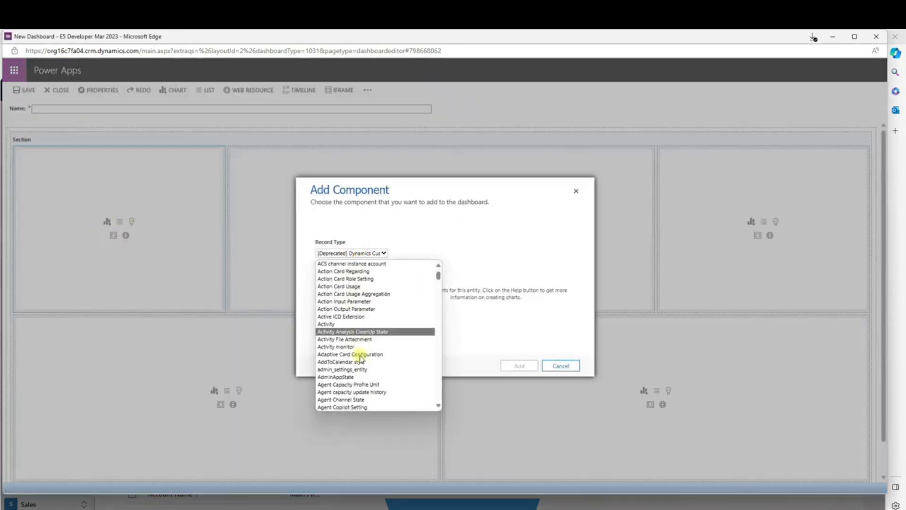
pyautogui.press('l')
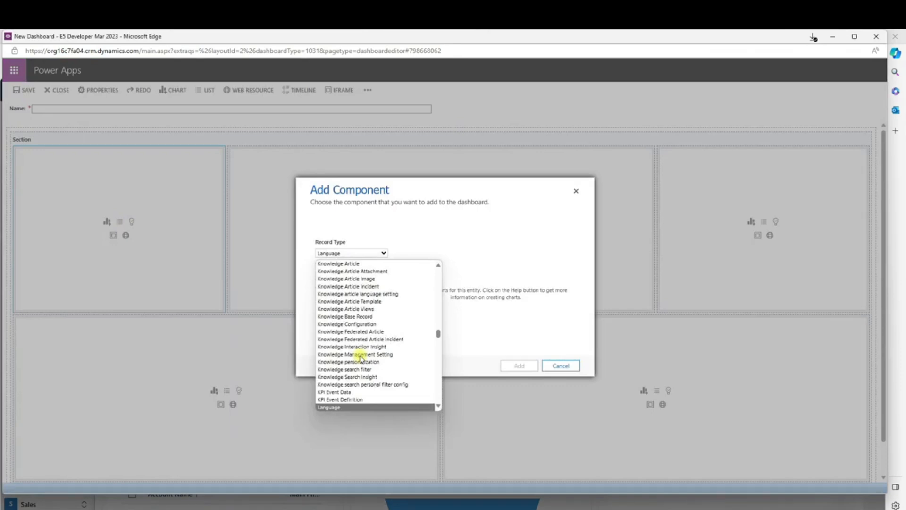
pyautogui.press('l')
pyautogui.press('l')
pyautogui.press('Return')
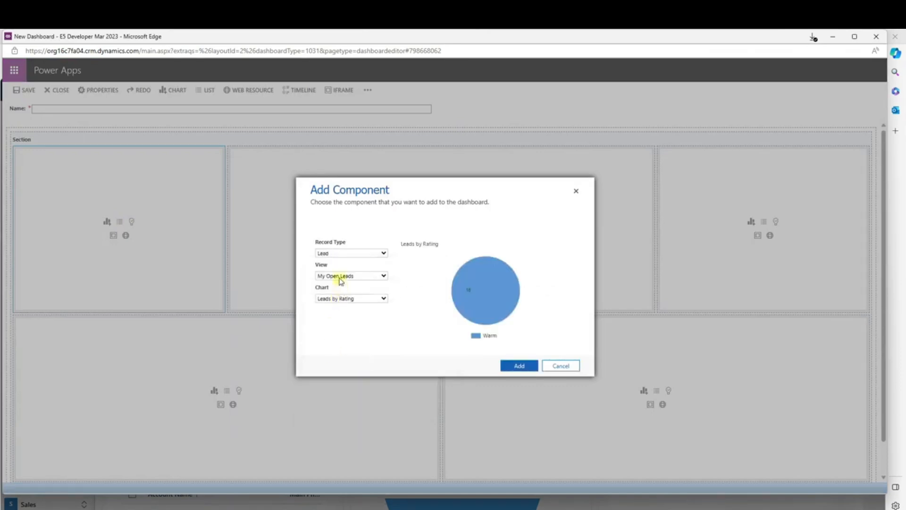
pyautogui.click(340, 278)
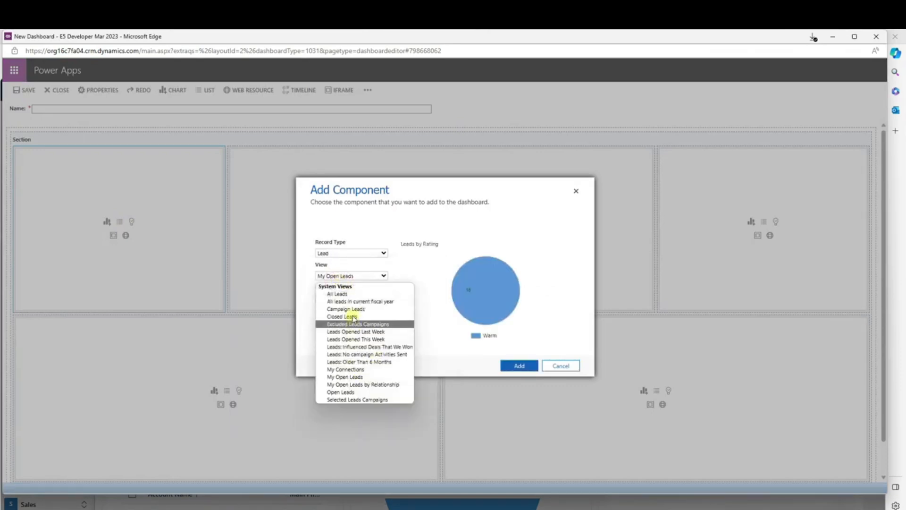
pyautogui.click(344, 294)
pyautogui.click(346, 298)
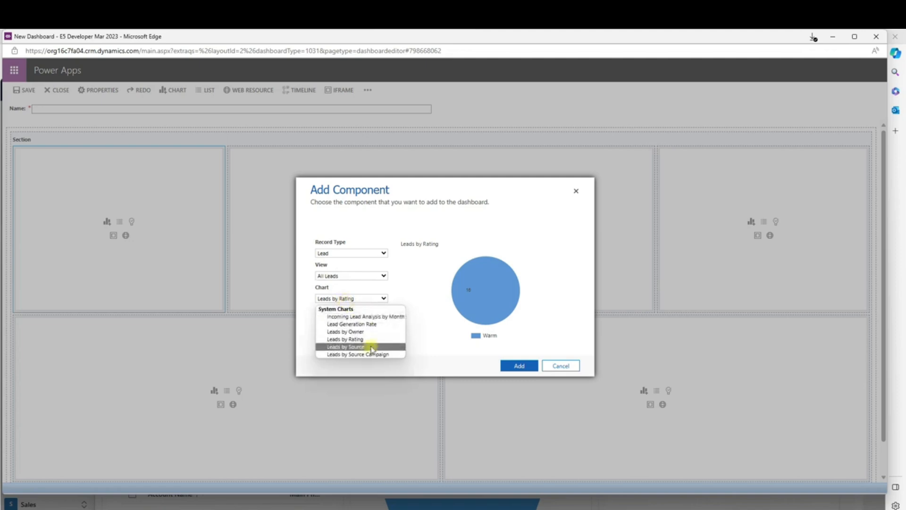
pyautogui.click(372, 348)
pyautogui.click(523, 367)
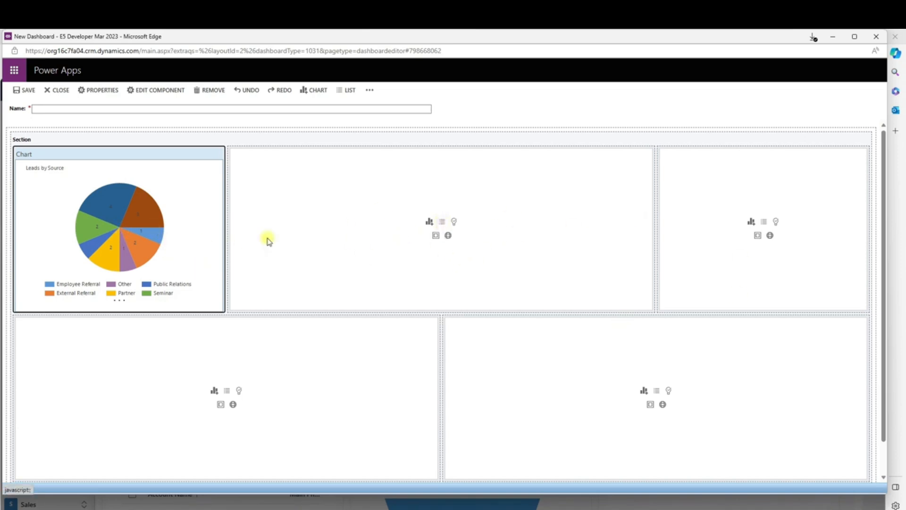
# Add a list of Opportunities with the All Opportunities view to the wide middle cell of the upper row.
pyautogui.click(442, 226)
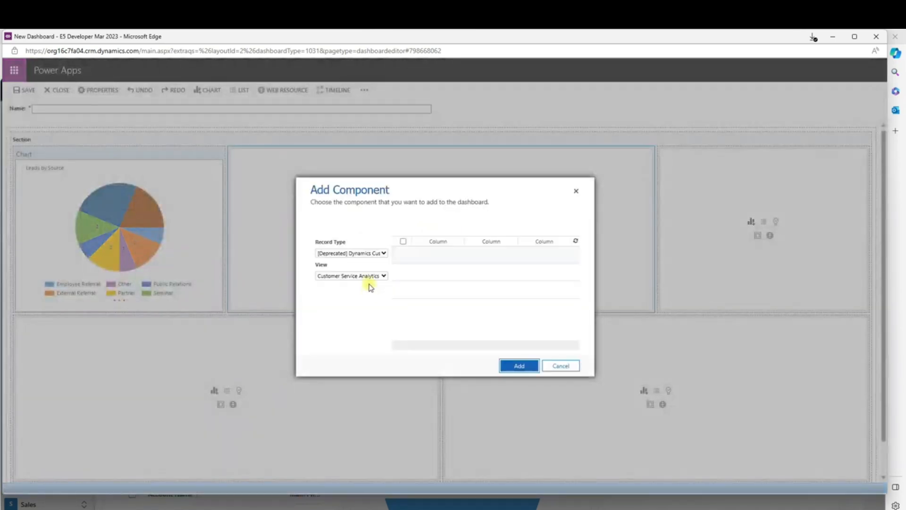
pyautogui.click(355, 253)
pyautogui.write('op')
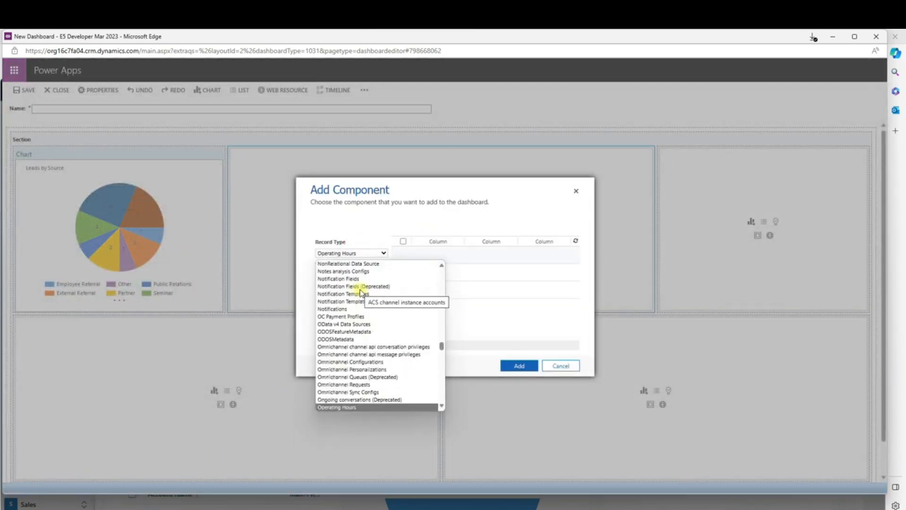
pyautogui.scroll(-2, 362, 331)
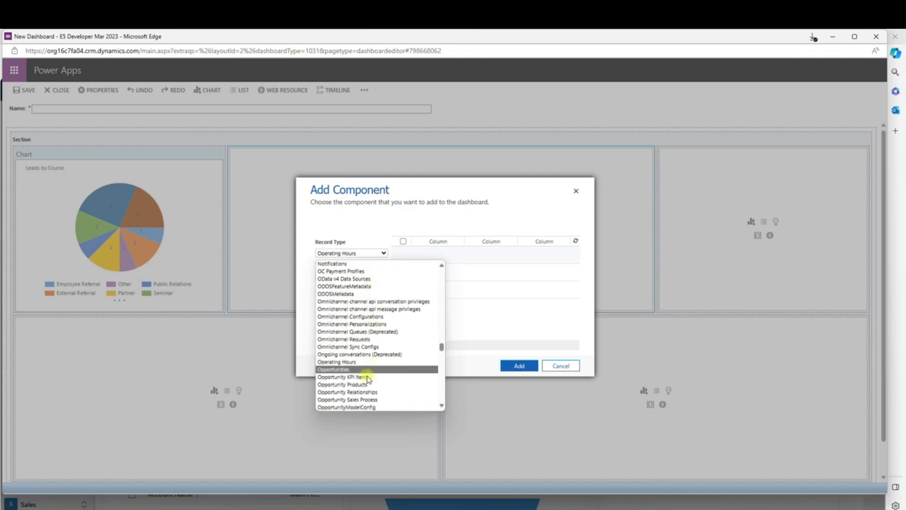
pyautogui.click(365, 371)
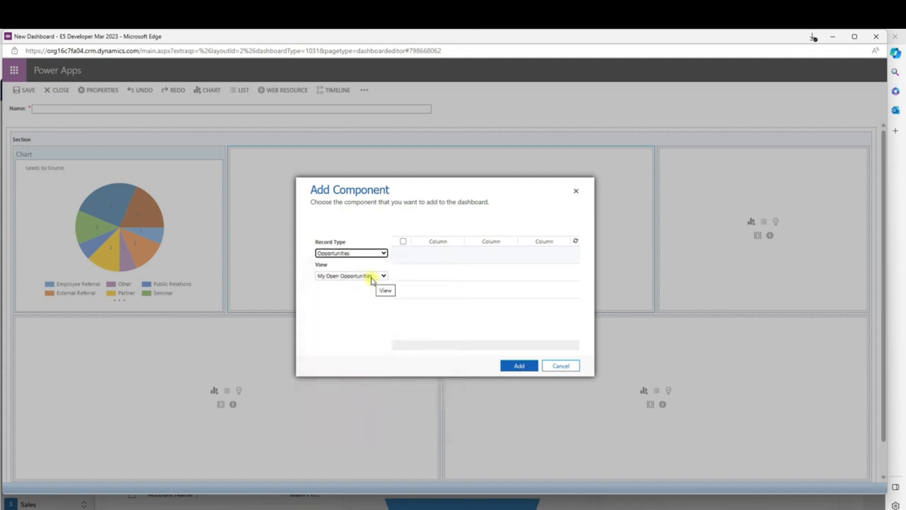
pyautogui.click(372, 277)
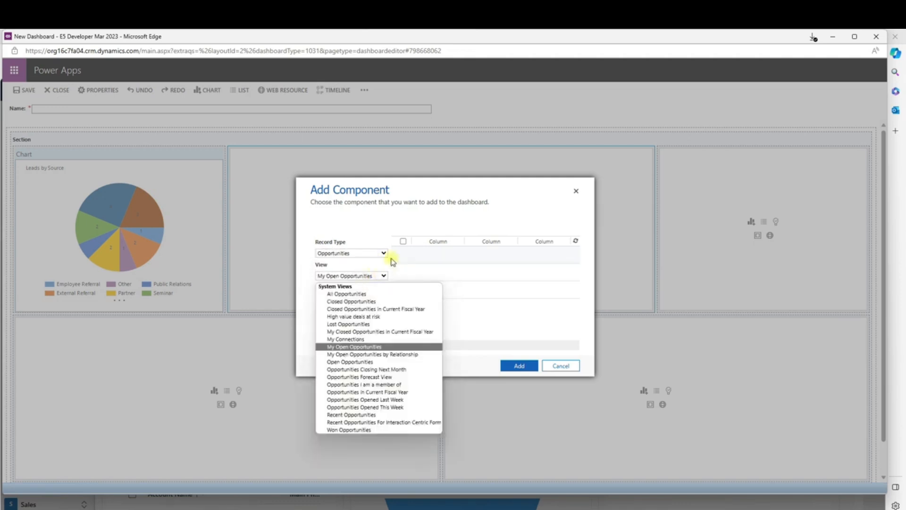
pyautogui.click(483, 365)
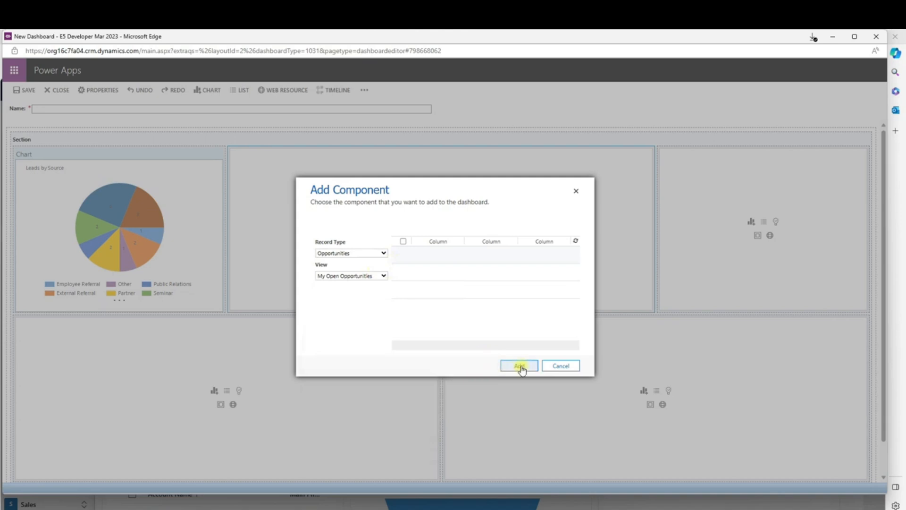
pyautogui.click(351, 277)
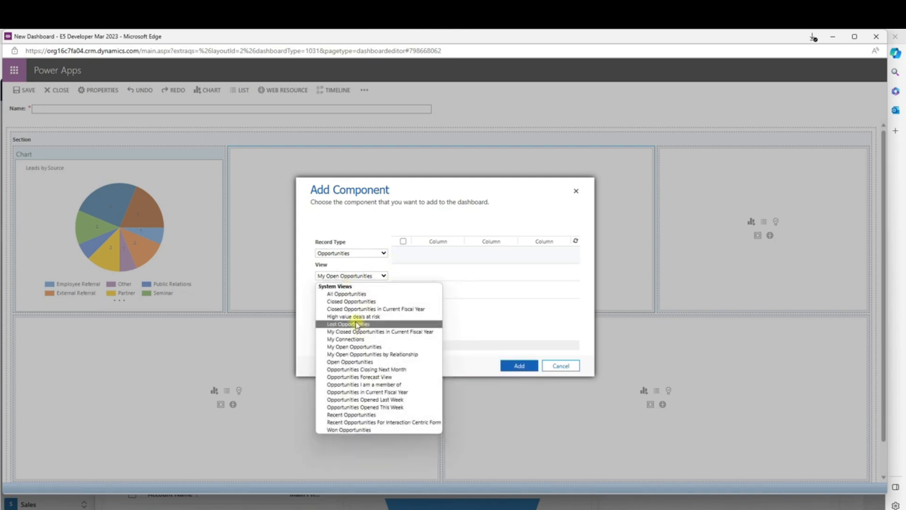
pyautogui.click(347, 294)
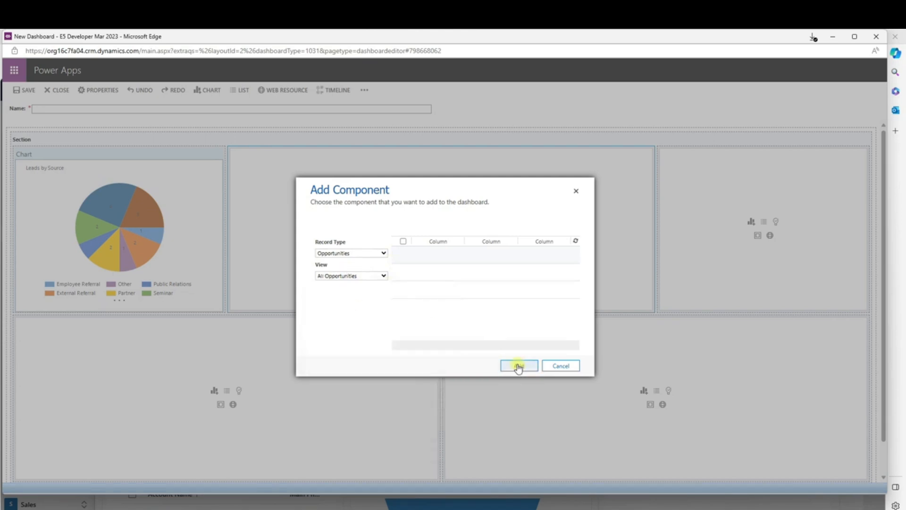
pyautogui.click(521, 366)
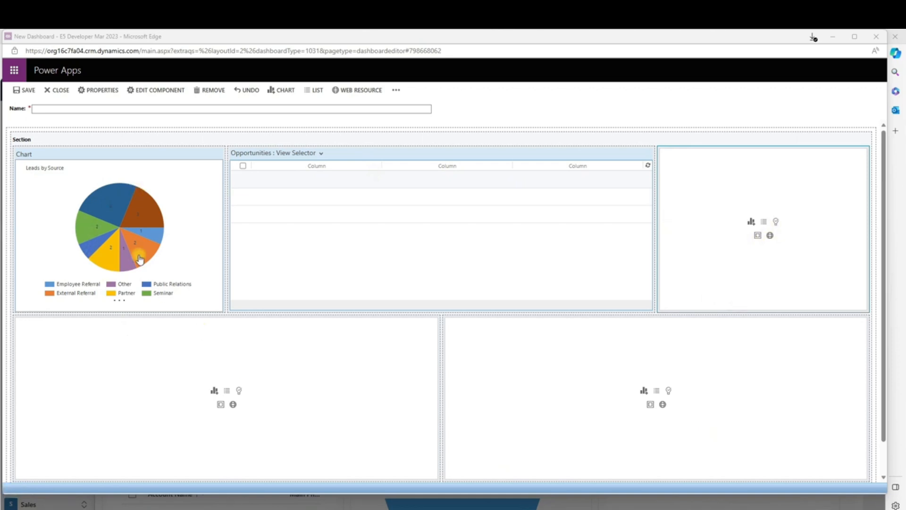
# Name the dashboard "My Dashboard", save it and close the dashboard editor.
pyautogui.click(53, 112)
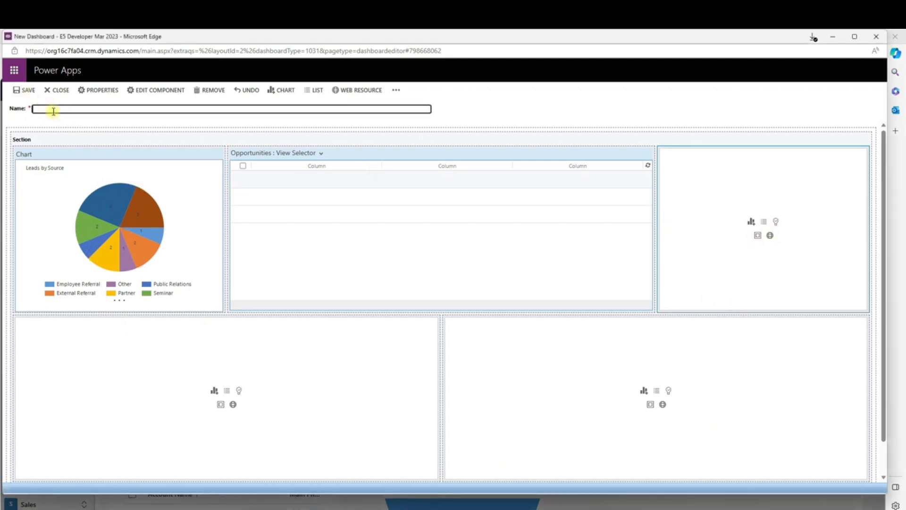
pyautogui.write('My Dashboard')
pyautogui.click(30, 91)
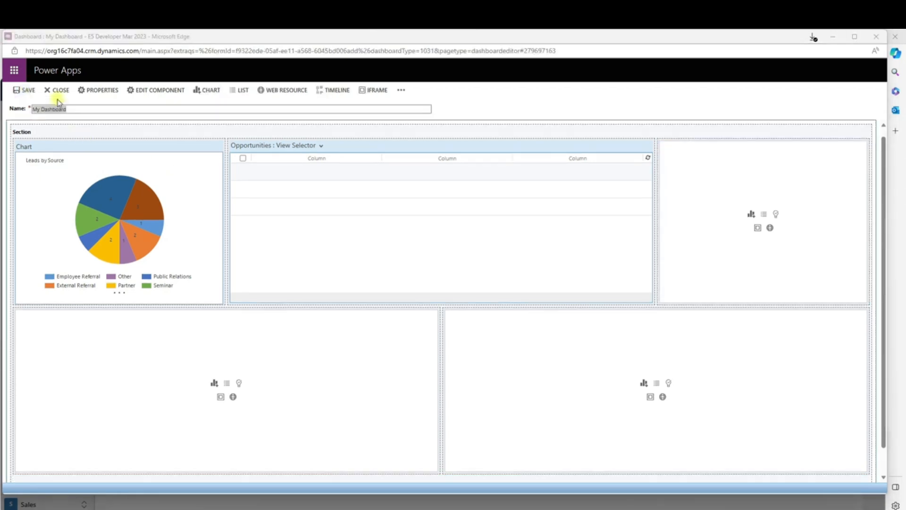
pyautogui.click(58, 90)
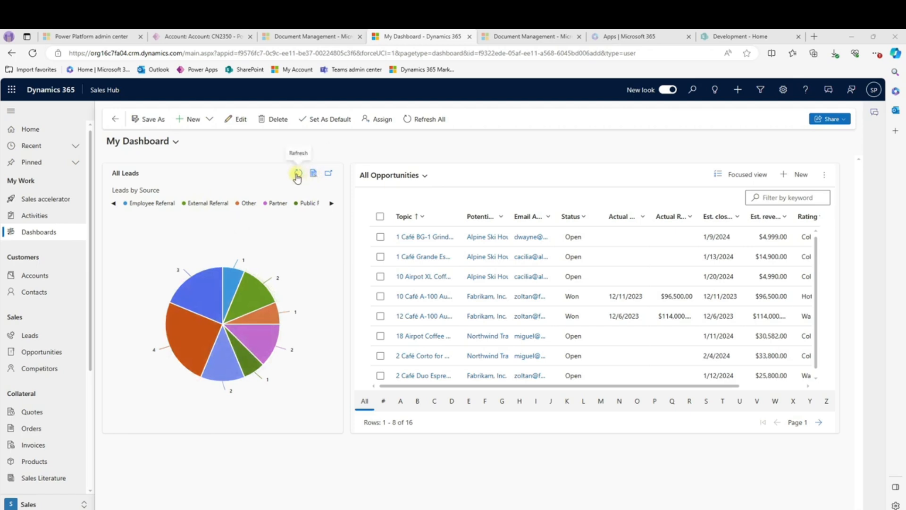
# View the Leads by Source chart enlarged, close it and open the lead records behind the chart.
pyautogui.click(329, 174)
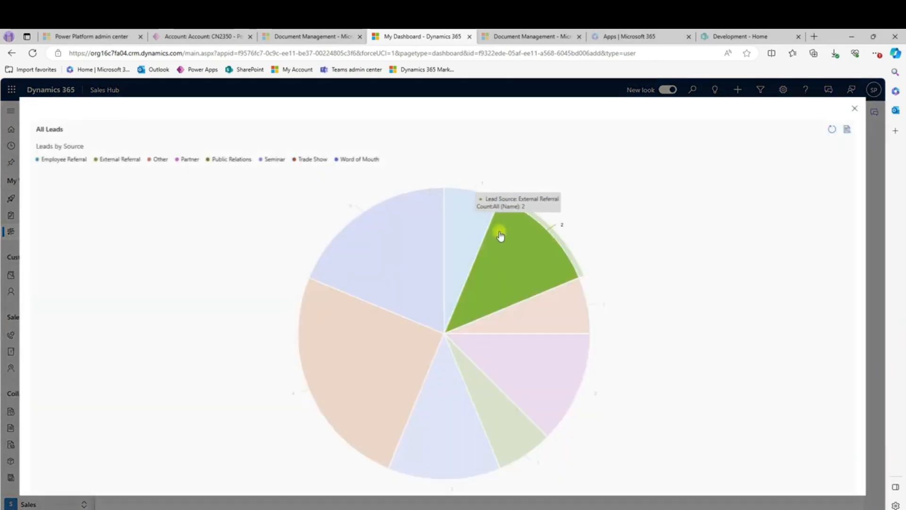
pyautogui.click(854, 111)
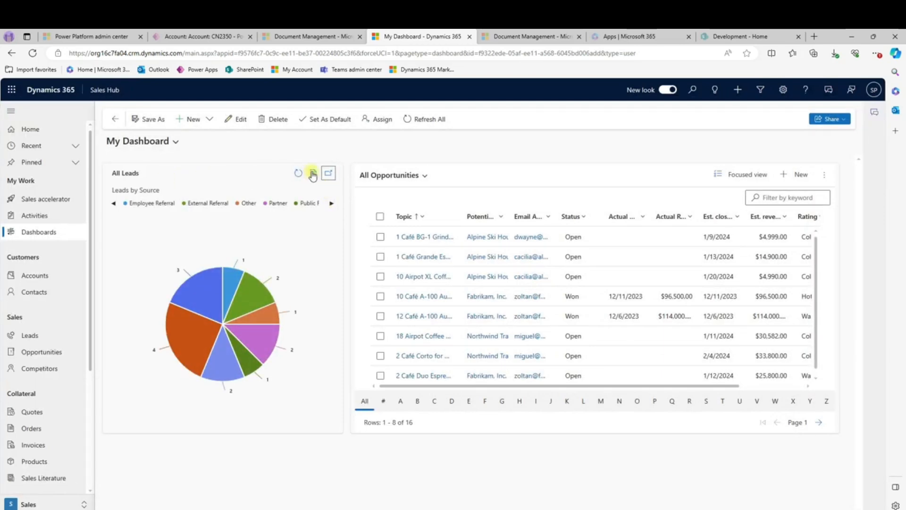
pyautogui.click(314, 176)
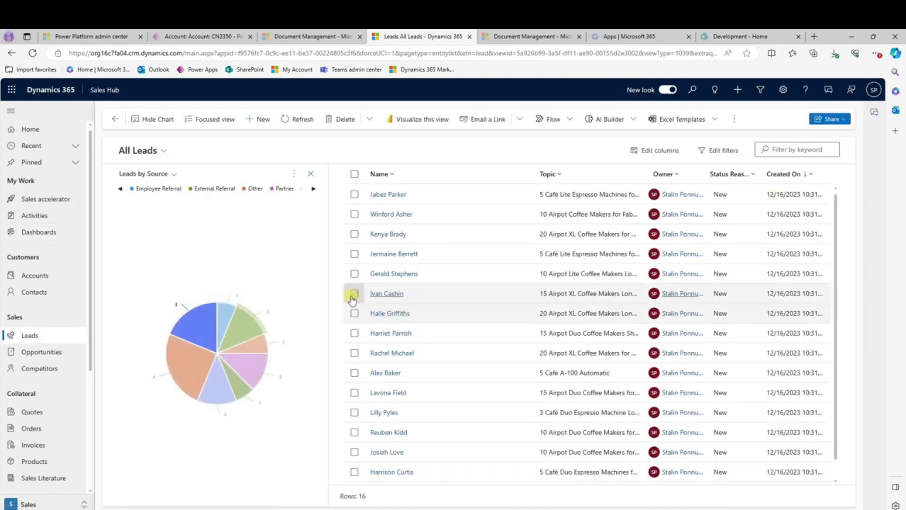
# Move the Leads by Source chart to the other side of the All Leads list and back again.
pyautogui.click(295, 175)
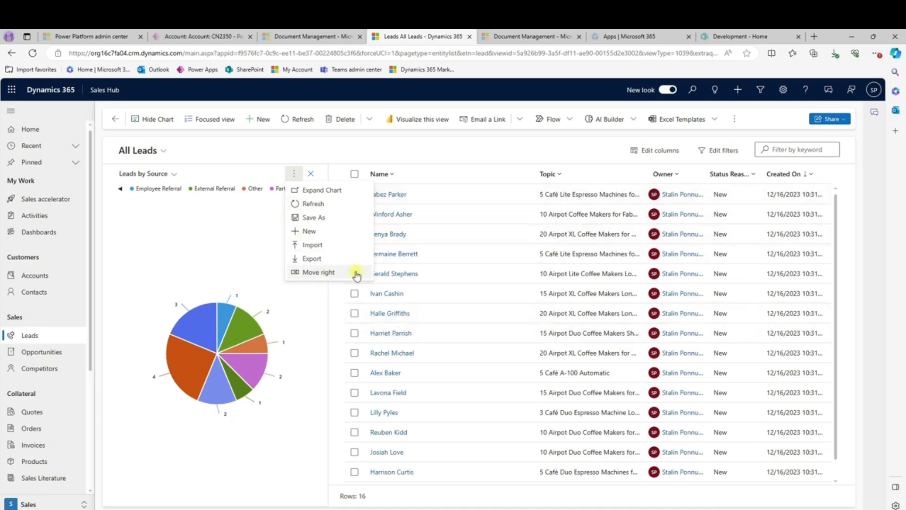
pyautogui.click(314, 274)
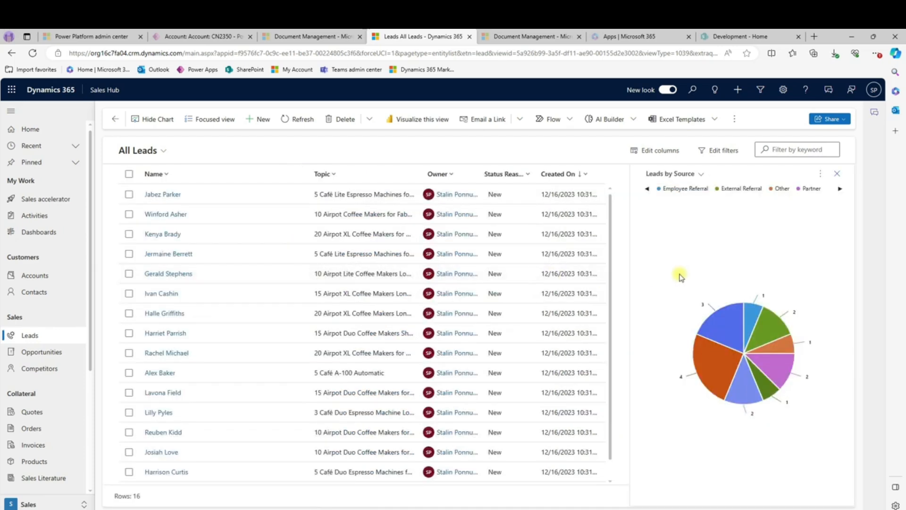
pyautogui.click(820, 173)
pyautogui.click(819, 273)
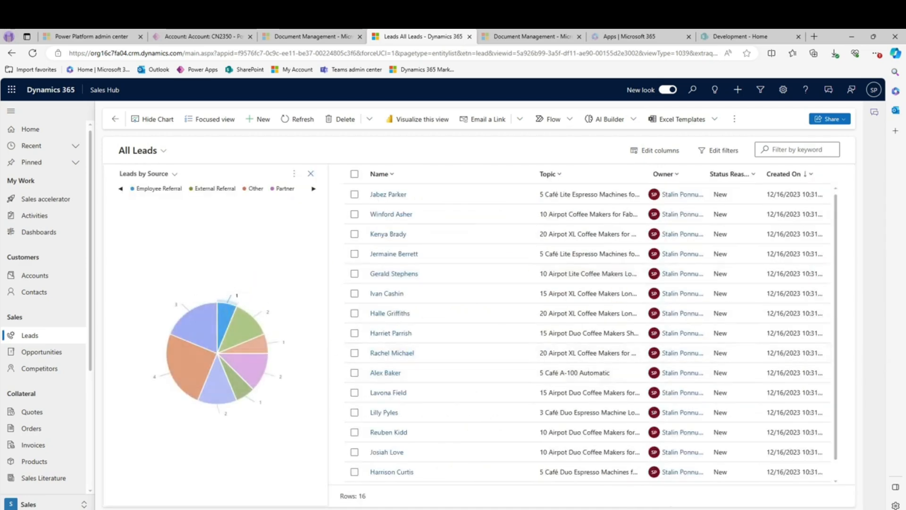